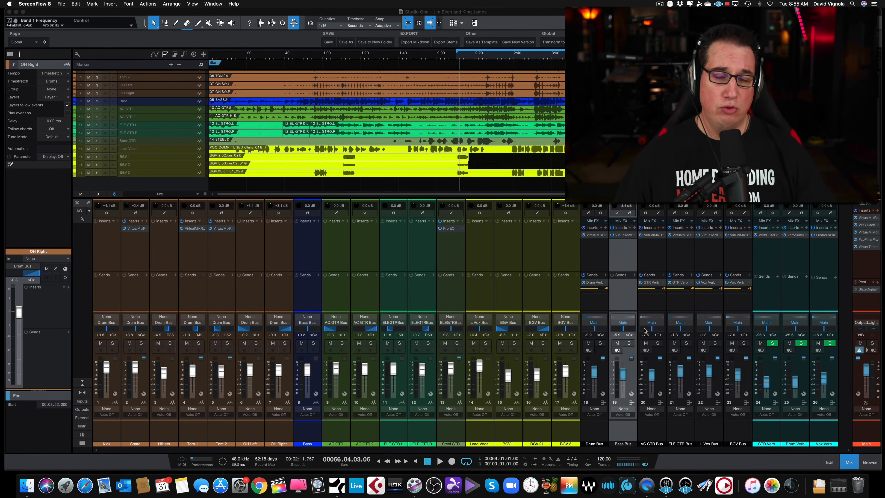
- Go through the bus channels in the mixer, from the Drum Bus to the BGV Bus
{"action": "left_click", "coordinate": [592, 265]}
{"action": "left_click", "coordinate": [615, 262]}
{"action": "left_click", "coordinate": [650, 259]}
{"action": "left_click", "coordinate": [677, 258]}
{"action": "left_click", "coordinate": [712, 254]}
{"action": "left_click", "coordinate": [732, 257]}
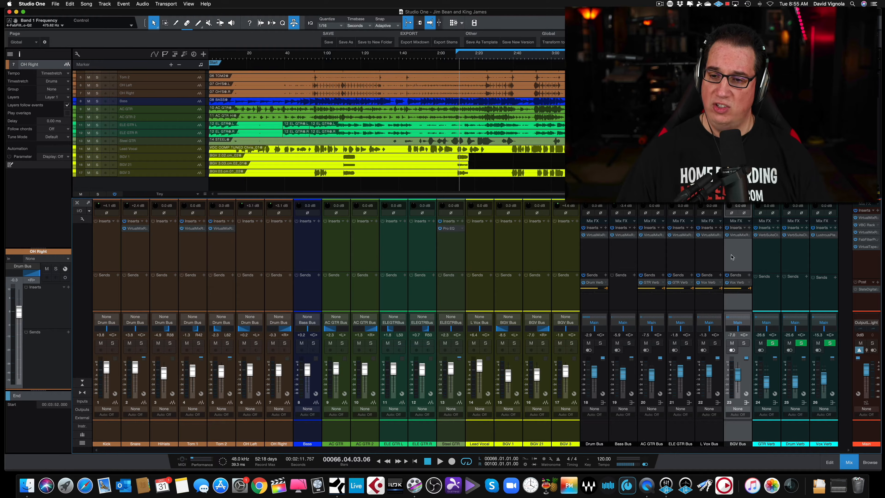
- Inspect the Virtual Mix Rack inserts on the Drum Bus and the Tom 1 channel, closing each one
{"action": "left_click", "coordinate": [591, 236]}
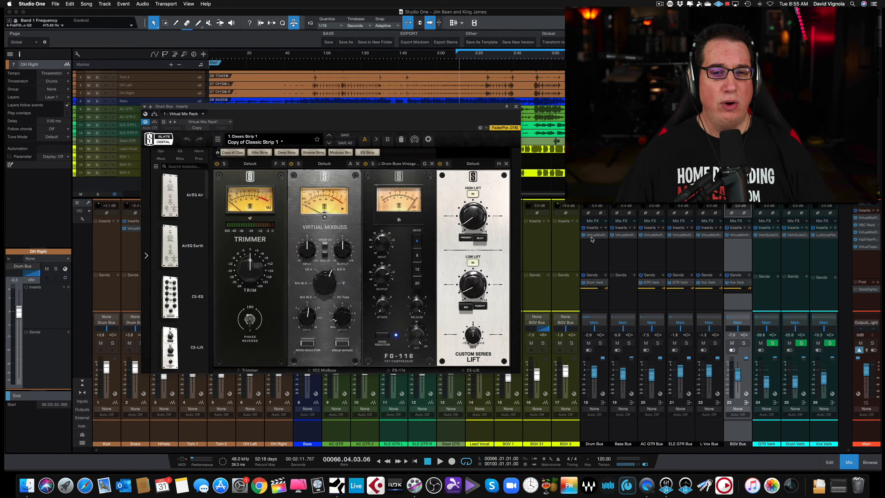
{"action": "left_click", "coordinate": [516, 107]}
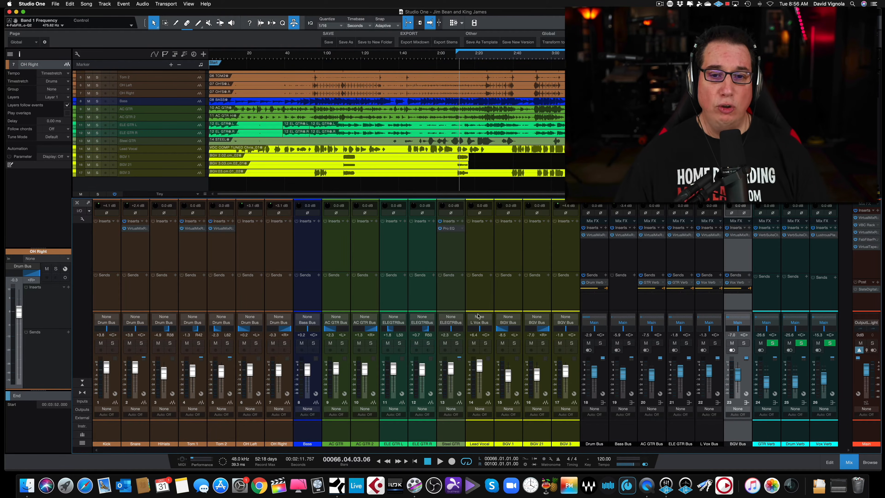
{"action": "left_click", "coordinate": [193, 229]}
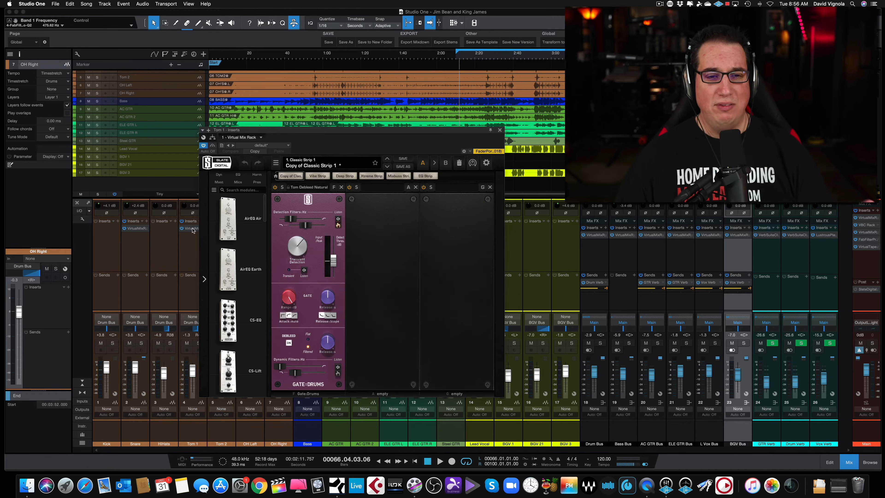
{"action": "left_click", "coordinate": [500, 131]}
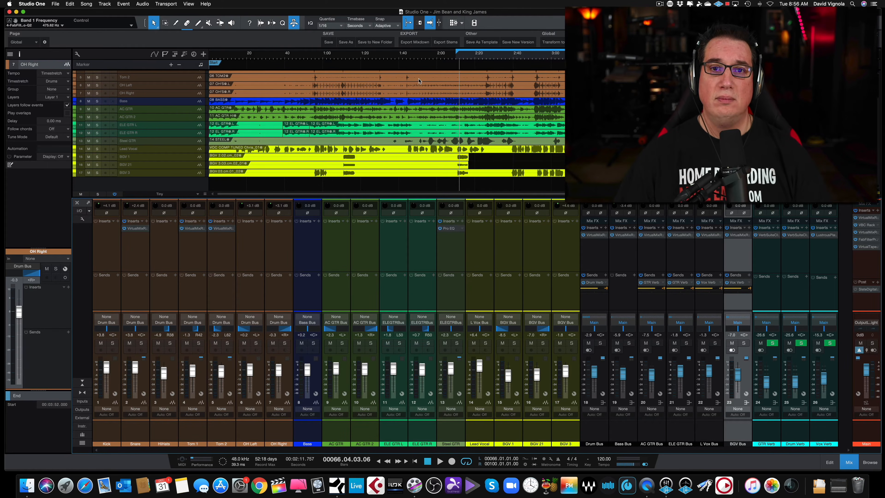
- Play the mix from the start of the loop range, stop it, and return the playhead to that point
{"action": "left_click", "coordinate": [456, 59]}
{"action": "key", "text": "space"}
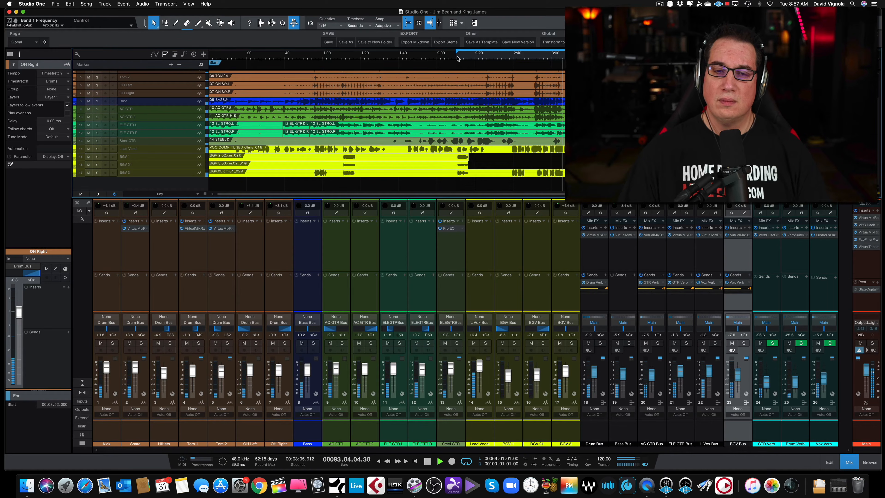
{"action": "key", "text": "space"}
{"action": "left_click", "coordinate": [458, 59]}
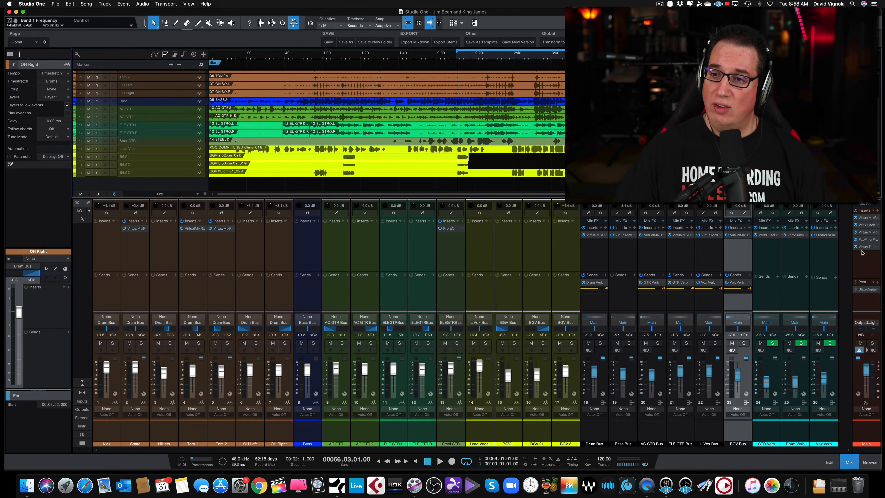
- Open the FabFilter Pro-Q 2 on the Main output, glance at Virtual Tape Machines, and reposition the Pro-Q 2 window
{"action": "left_click", "coordinate": [865, 241]}
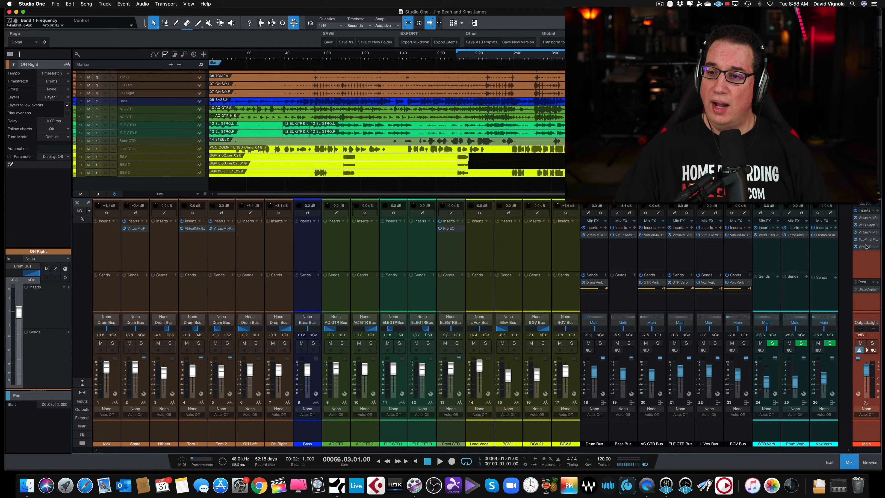
{"action": "double_click", "coordinate": [865, 241]}
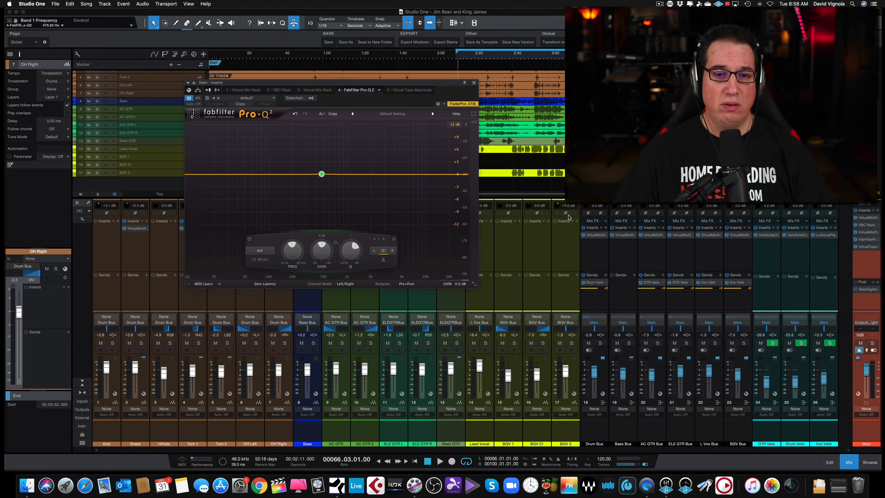
{"action": "left_click", "coordinate": [409, 92]}
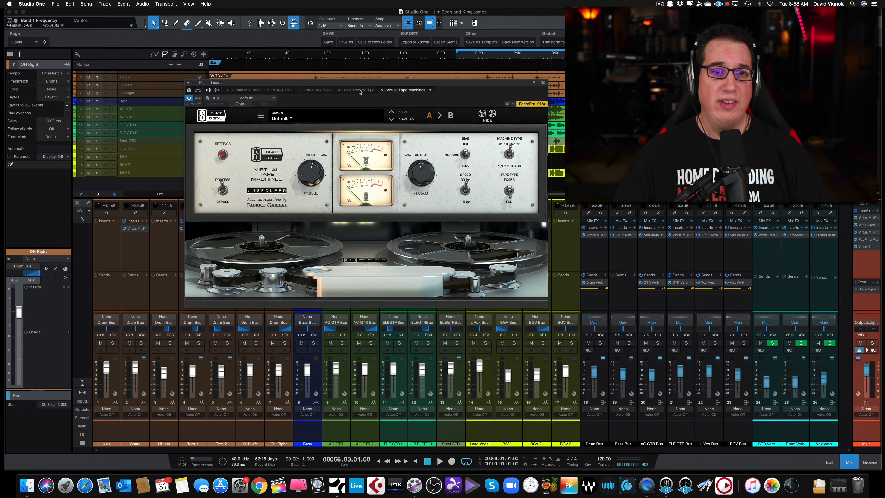
{"action": "left_click", "coordinate": [352, 91]}
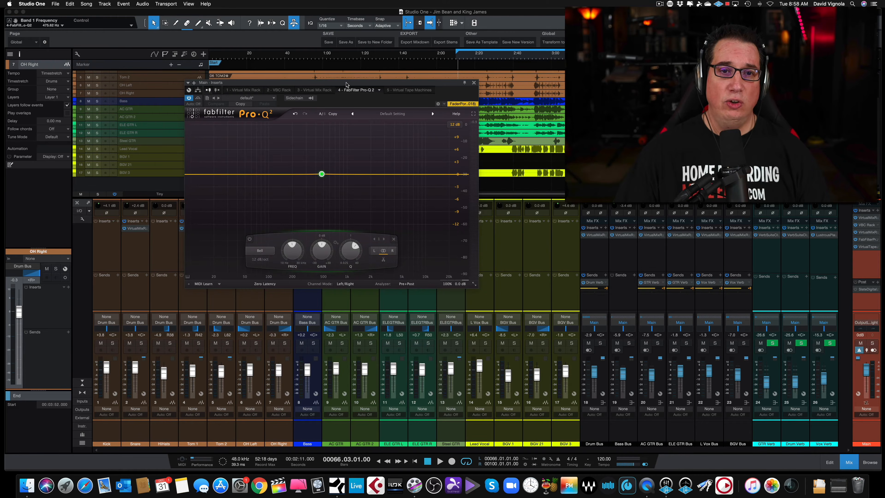
{"action": "left_click_drag", "start_coordinate": [367, 114], "coordinate": [352, 122]}
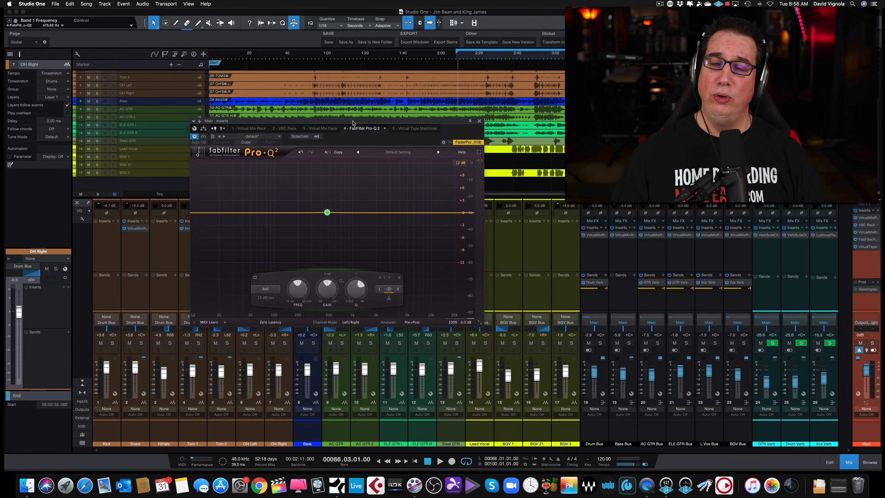
- Boost the EQ band about 9 dB at Q 4.311, sweep it between about 307 and 644 Hz, and cut it 2.10 dB at 620.93 Hz
{"action": "mouse_move", "coordinate": [324, 211]}
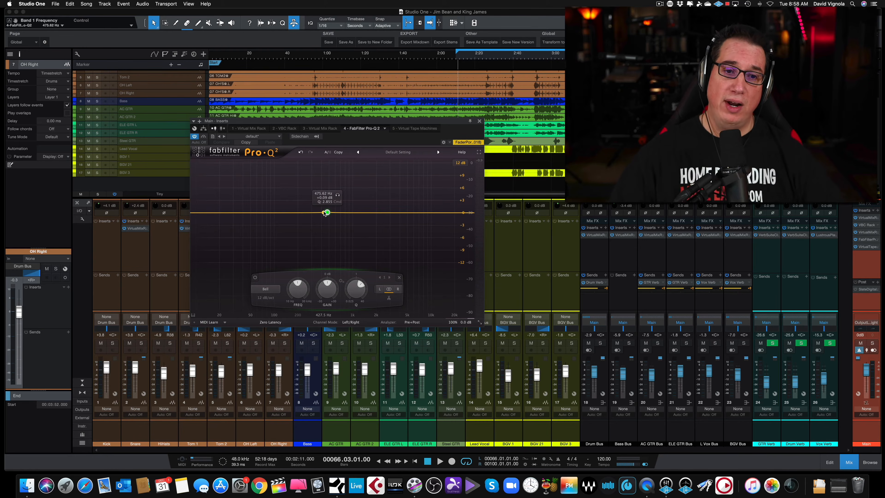
{"action": "left_click_drag", "start_coordinate": [327, 213], "coordinate": [321, 178]}
{"action": "left_click_drag", "start_coordinate": [350, 293], "coordinate": [346, 279]}
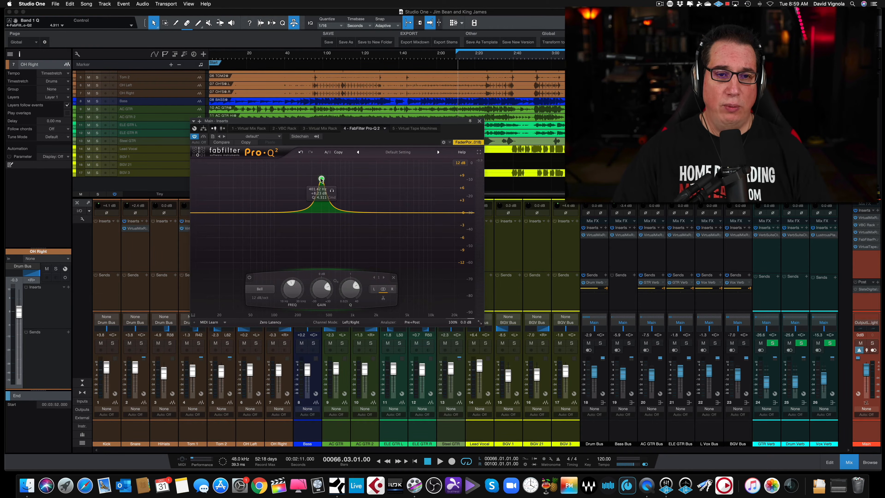
{"action": "left_click_drag", "start_coordinate": [322, 179], "coordinate": [316, 176]}
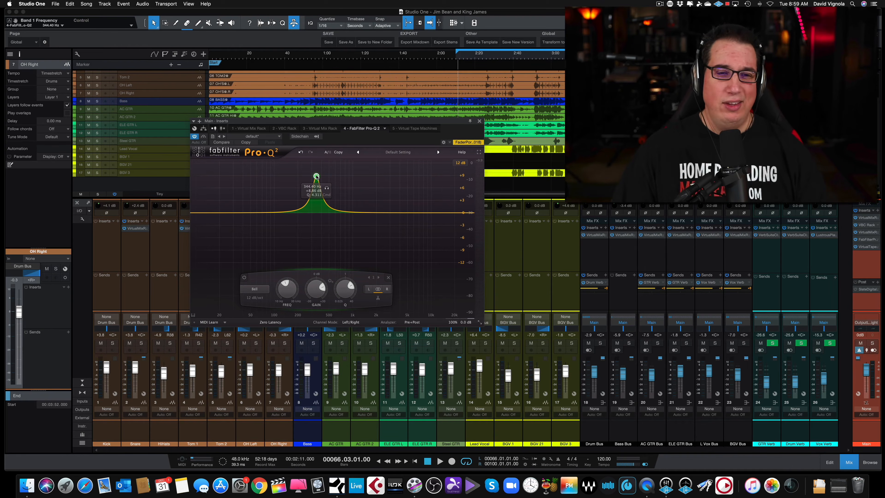
{"action": "left_click_drag", "start_coordinate": [316, 177], "coordinate": [312, 177]}
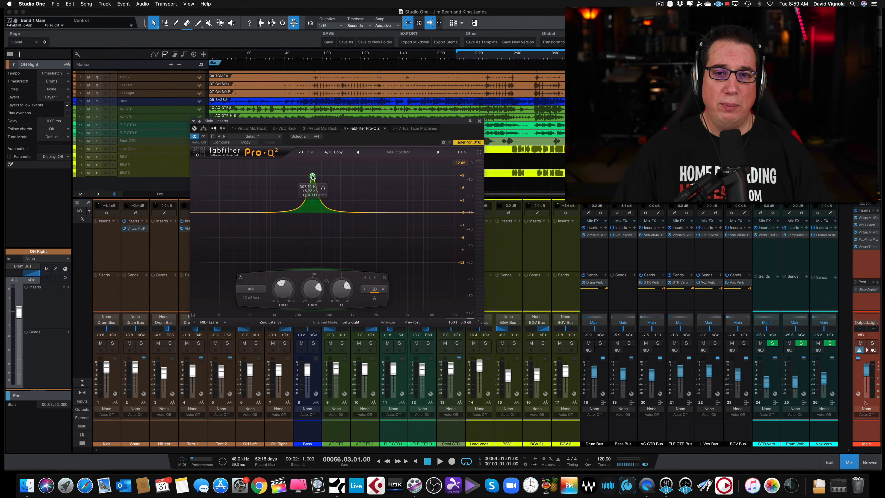
{"action": "left_click_drag", "start_coordinate": [314, 176], "coordinate": [337, 176]}
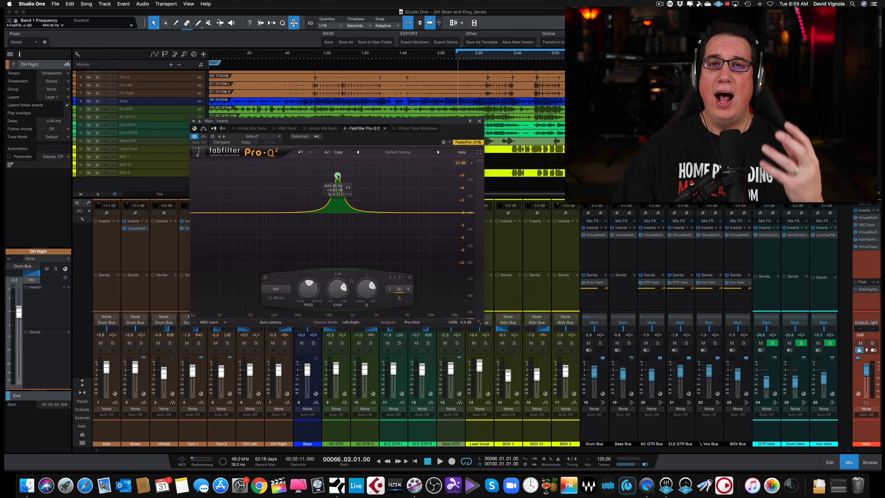
{"action": "left_click_drag", "start_coordinate": [338, 176], "coordinate": [336, 222]}
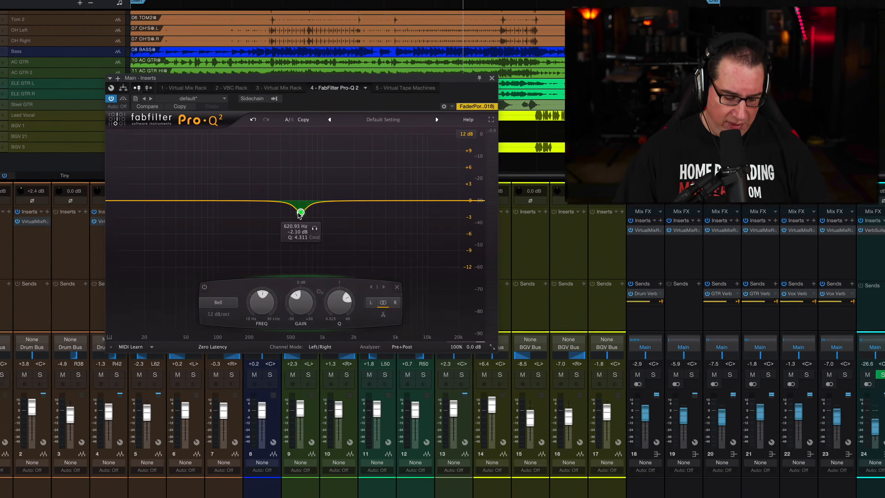
- During playback, boost the band to +11.19 dB, sweep it with band solo listening, and settle on 429.64 Hz
{"action": "key", "text": "space"}
{"action": "left_click_drag", "start_coordinate": [334, 224], "coordinate": [323, 169]}
{"action": "mouse_move", "coordinate": [275, 134]}
{"action": "left_mouse_down"}
{"action": "mouse_move", "coordinate": [307, 138]}
{"action": "mouse_move", "coordinate": [292, 137]}
{"action": "left_mouse_up"}
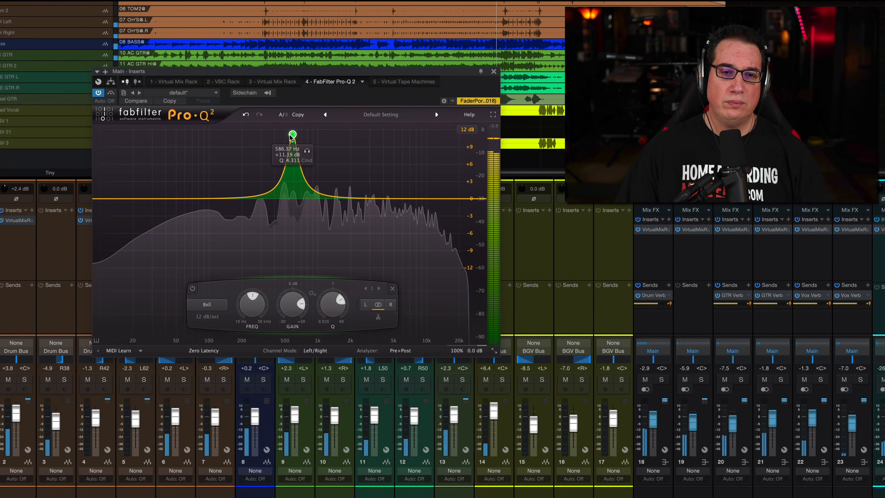
{"action": "left_click", "coordinate": [306, 151]}
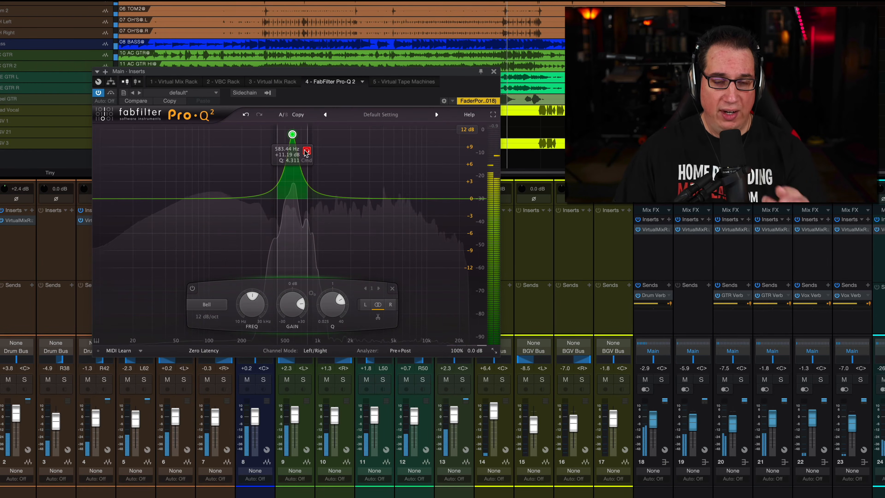
{"action": "left_click_drag", "start_coordinate": [305, 150], "coordinate": [303, 151]}
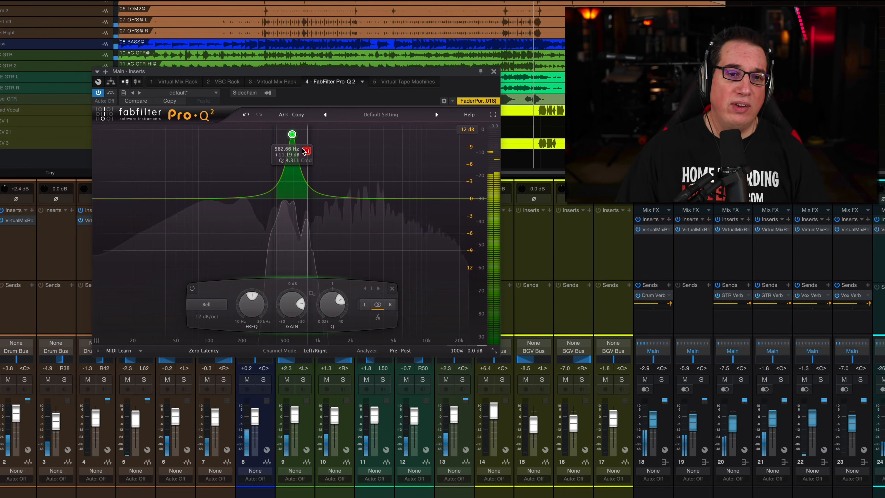
{"action": "left_click_drag", "start_coordinate": [304, 150], "coordinate": [289, 149]}
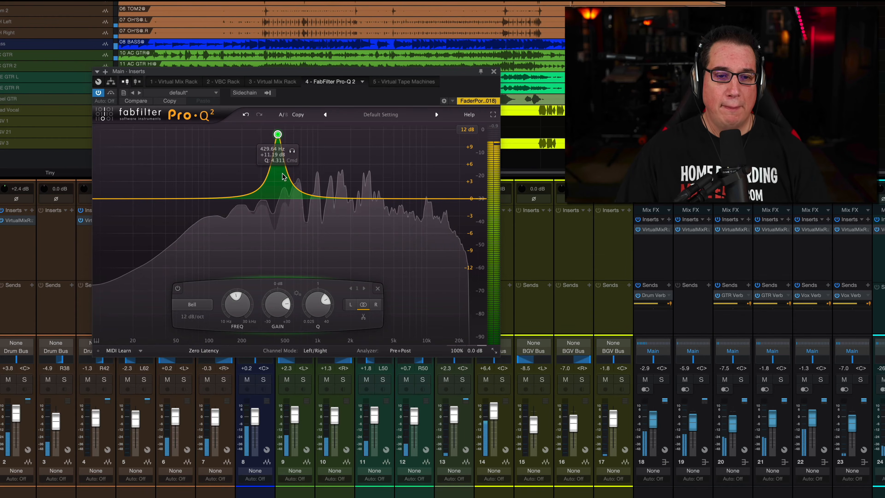
{"action": "key", "text": "space"}
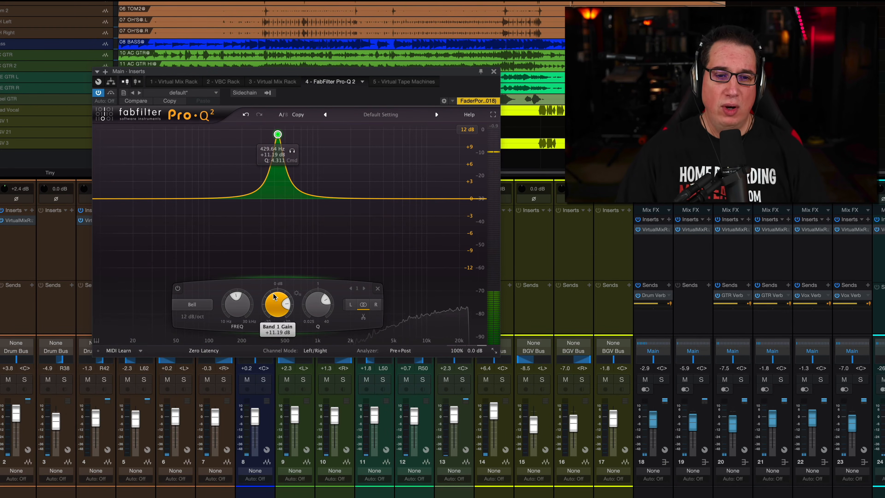
- Set the 429.64 Hz band's gain to -2.60 dB and its Q to 3.135
{"action": "left_click_drag", "start_coordinate": [273, 297], "coordinate": [275, 372]}
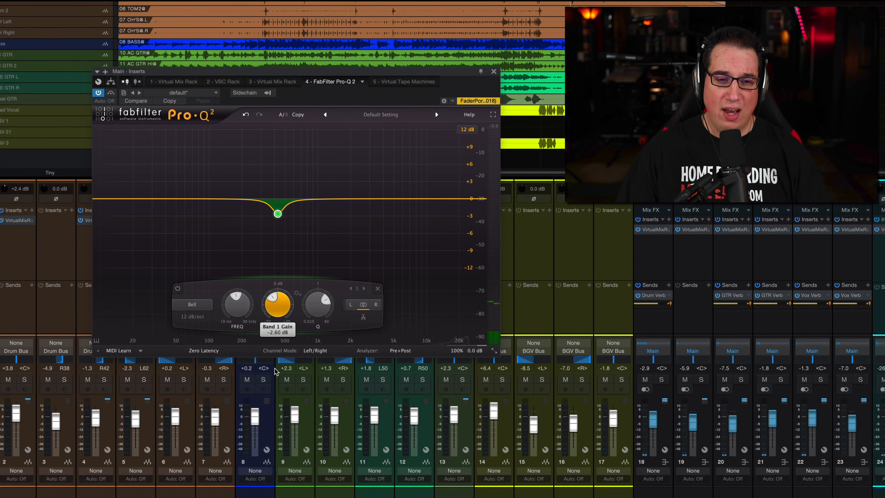
{"action": "mouse_move", "coordinate": [311, 301]}
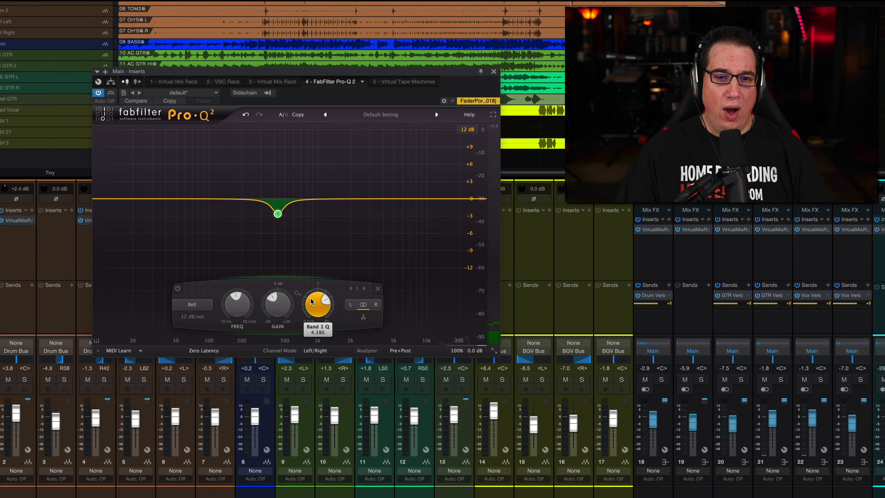
{"action": "left_click_drag", "start_coordinate": [311, 301], "coordinate": [306, 314]}
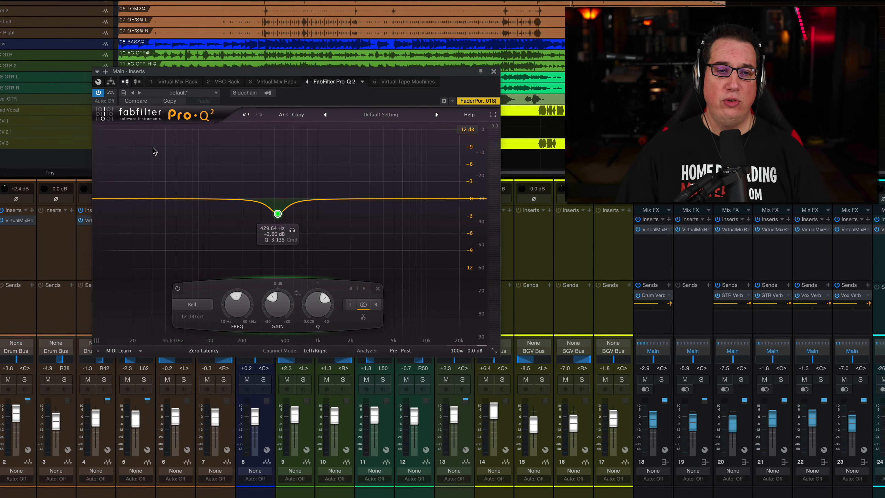
- Play the mix and compare it with the EQ bypassed and active
{"action": "left_click", "coordinate": [110, 94]}
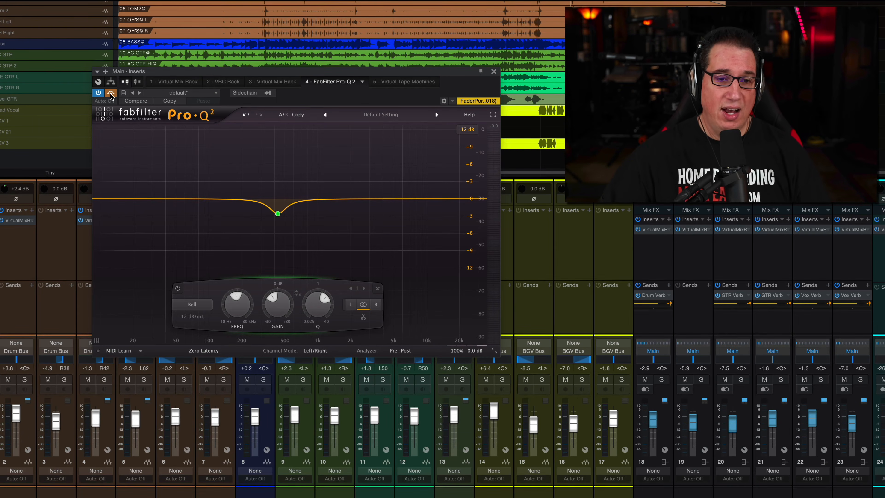
{"action": "key", "text": "space"}
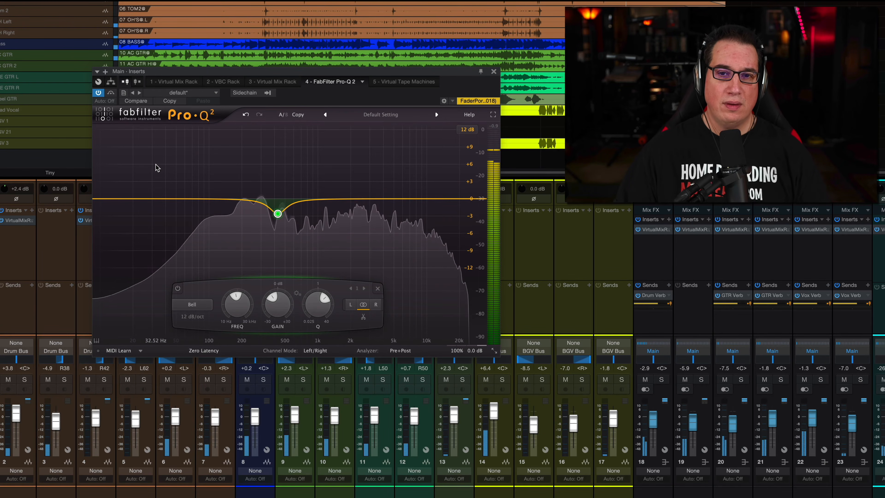
{"action": "key", "text": "space"}
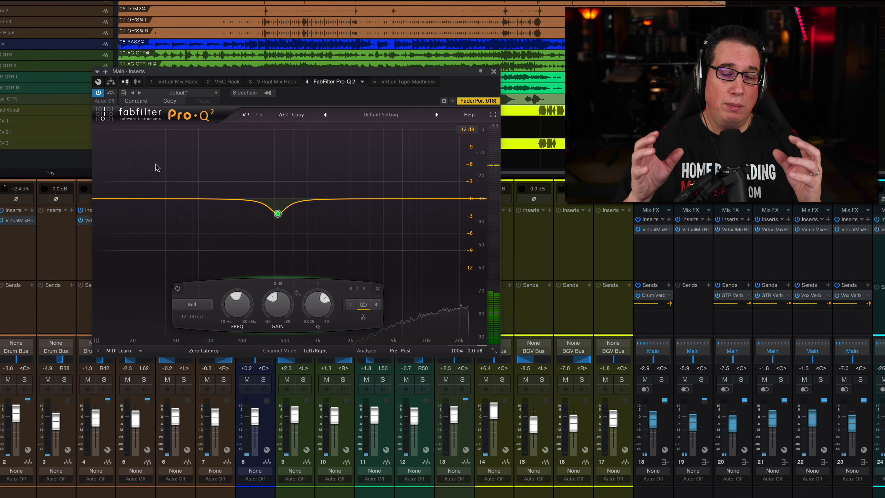
- Deepen the 429.64 Hz cut to -4.87 dB and widen its Q slightly
{"action": "mouse_move", "coordinate": [278, 222]}
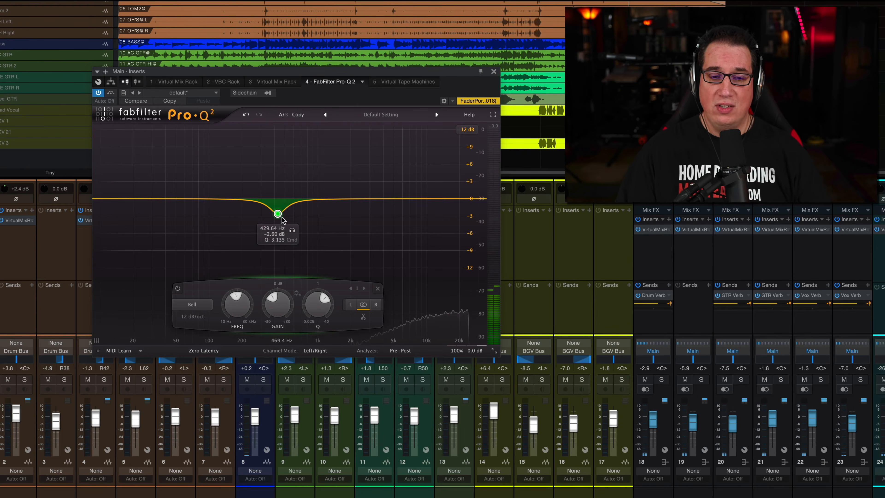
{"action": "mouse_move", "coordinate": [271, 296]}
{"action": "scroll", "coordinate": [272, 303], "scroll_direction": "down", "scroll_amount": 5}
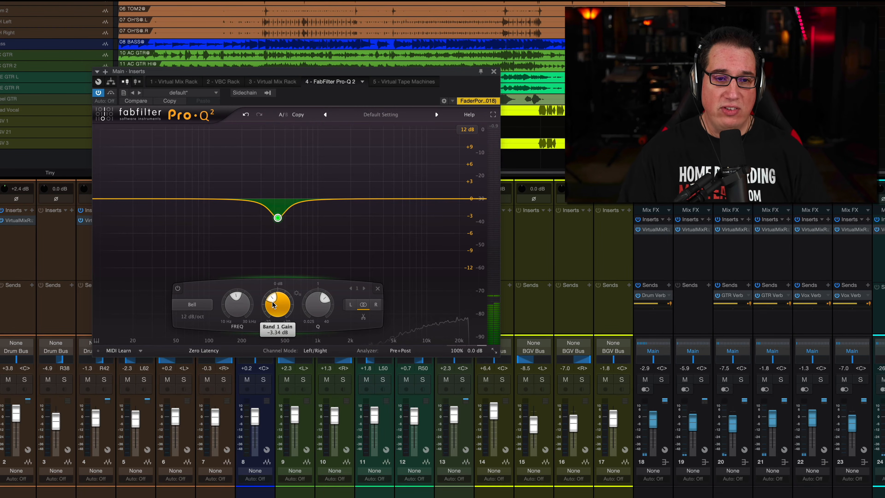
{"action": "scroll", "coordinate": [272, 305], "scroll_direction": "down", "scroll_amount": 1}
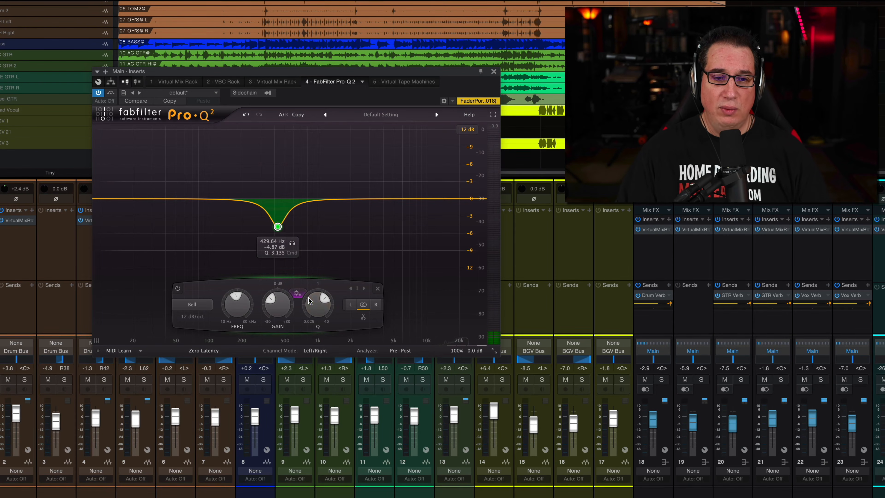
{"action": "scroll", "coordinate": [311, 299], "scroll_direction": "up", "scroll_amount": 1}
{"action": "left_click_drag", "start_coordinate": [309, 305], "coordinate": [310, 309]}
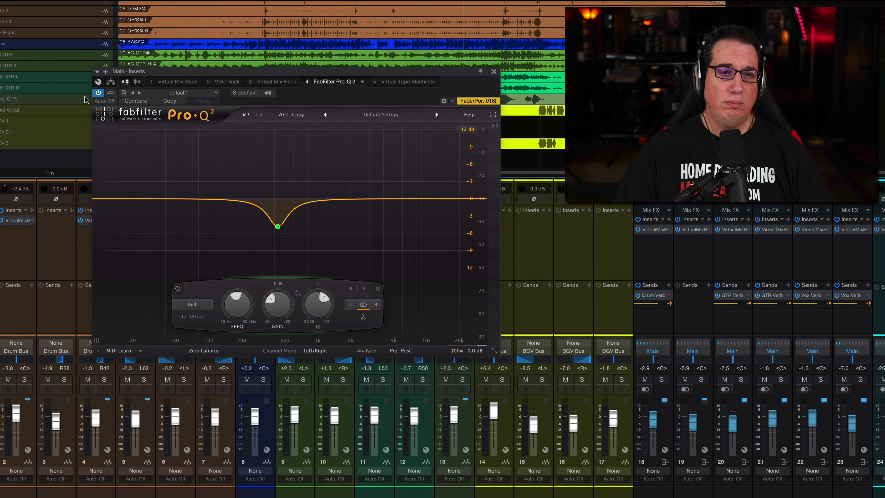
- Play the mix from a bypassed EQ and switch it back on to compare the deepened 429.64 Hz cut
{"action": "left_click", "coordinate": [110, 94]}
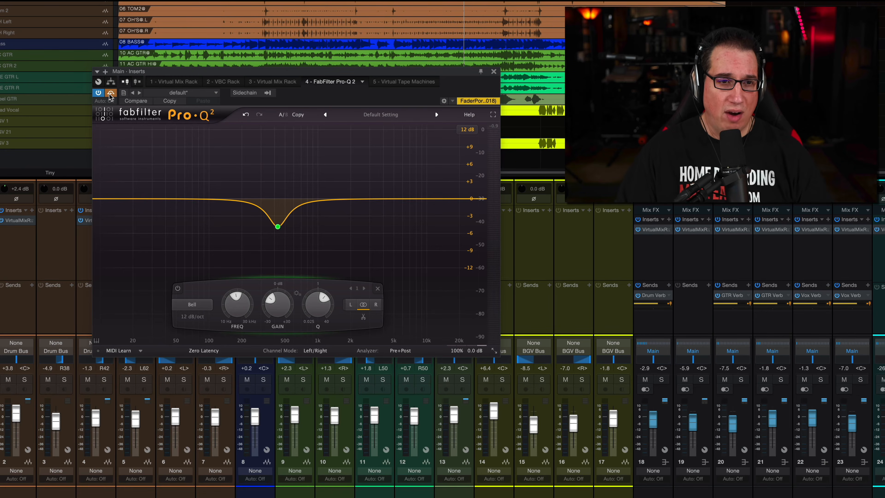
{"action": "key", "text": "space"}
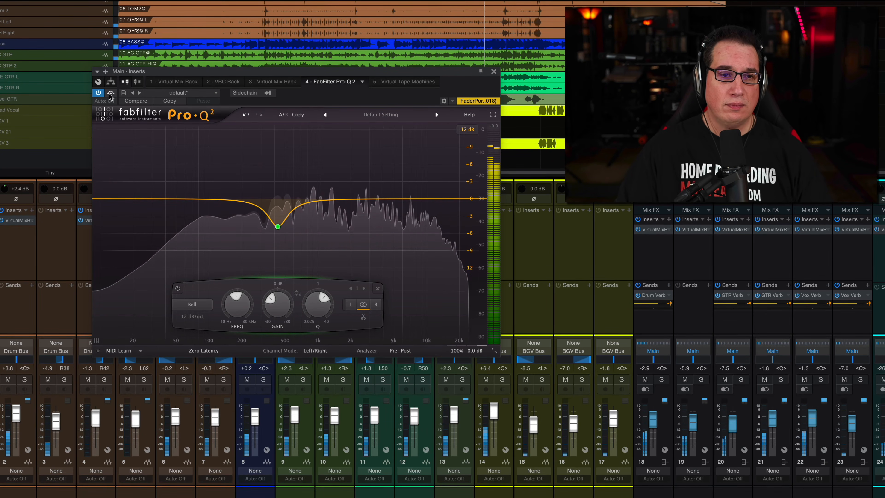
{"action": "left_click", "coordinate": [110, 93]}
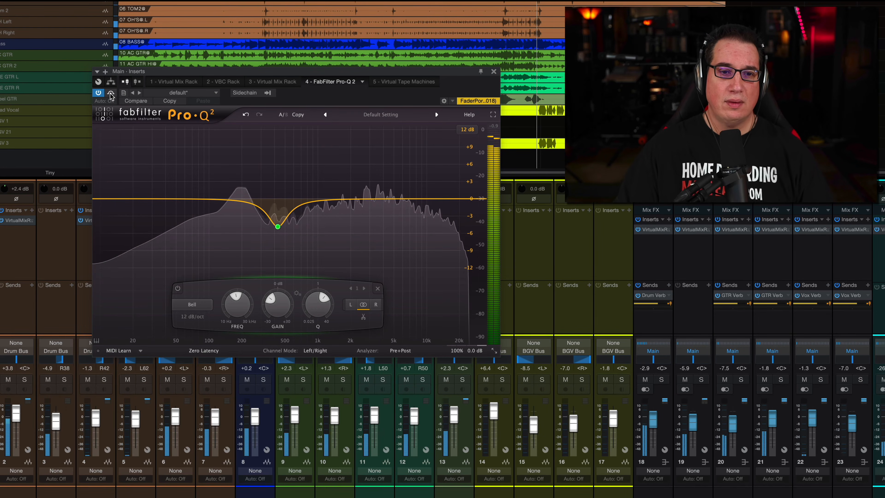
{"action": "key", "text": "space"}
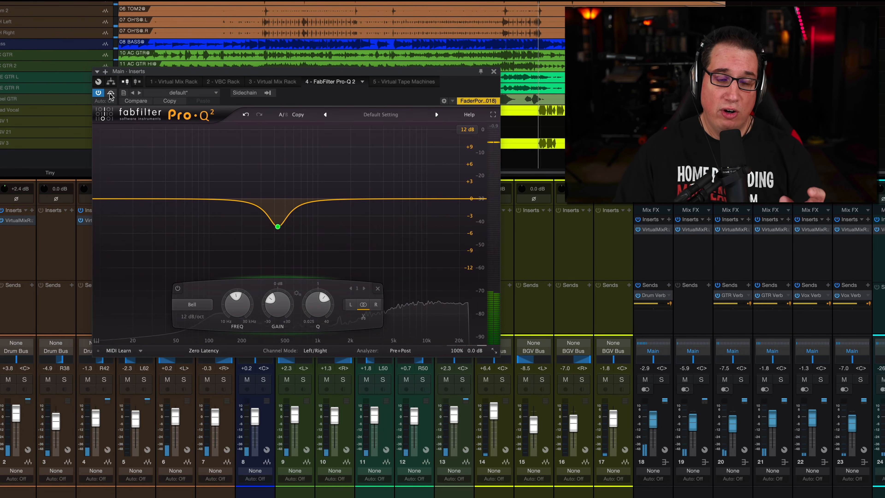
- Reduce the cut of the 429.64 Hz band by setting its gain to -2.73 dB
{"action": "mouse_move", "coordinate": [319, 218]}
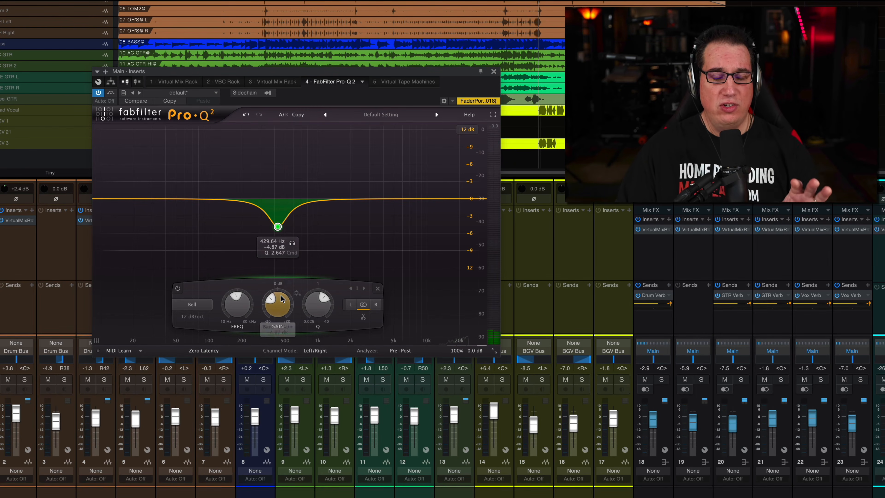
{"action": "mouse_move", "coordinate": [280, 295]}
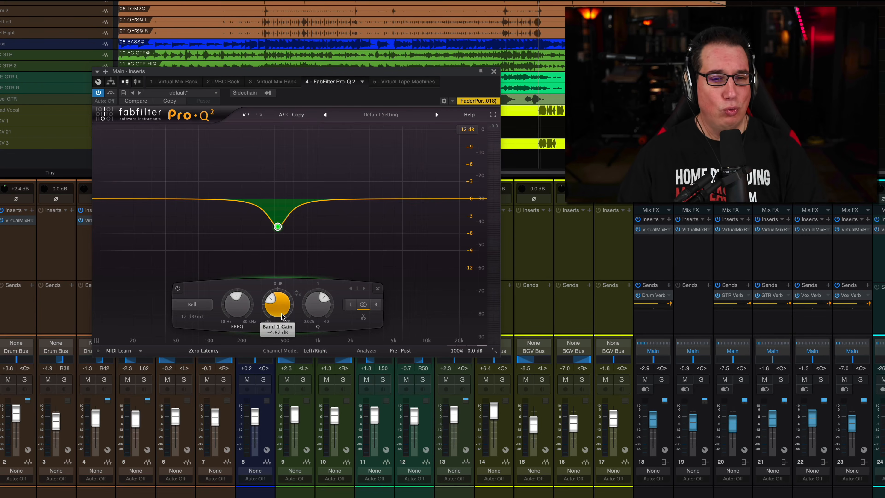
{"action": "left_click_drag", "start_coordinate": [277, 314], "coordinate": [273, 306]}
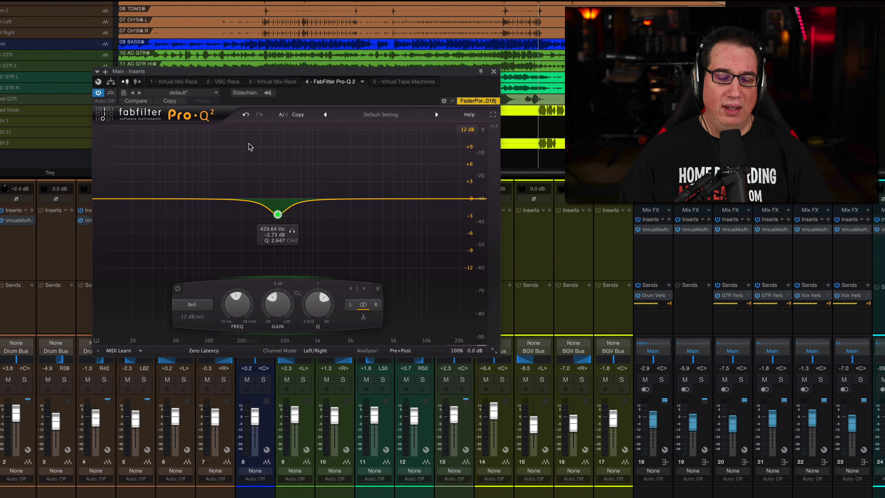
- Replay the mix from the earlier passage, comparing the gentler cut with the EQ bypassed and active, and close the plug-in window
{"action": "left_click", "coordinate": [461, 1]}
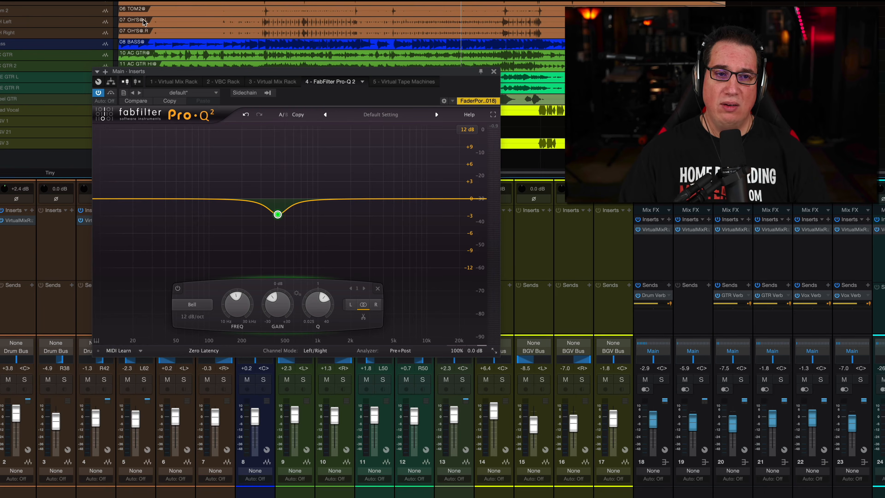
{"action": "left_click", "coordinate": [111, 92]}
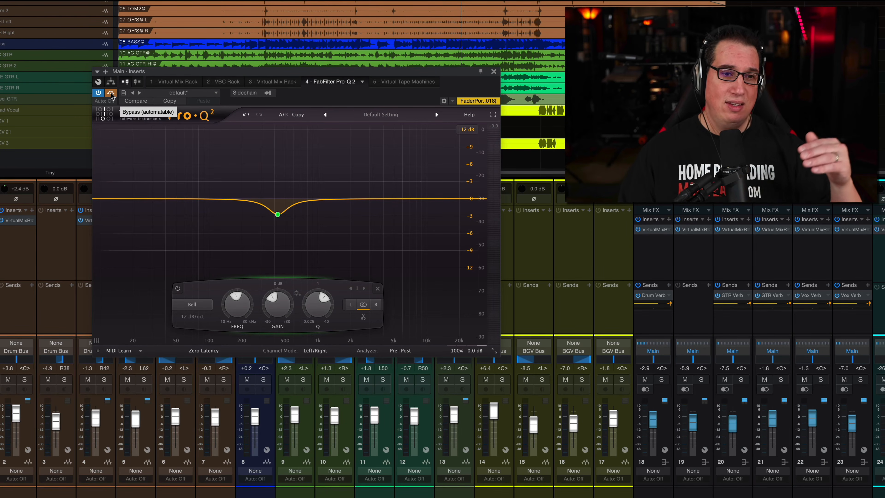
{"action": "left_click", "coordinate": [111, 92]}
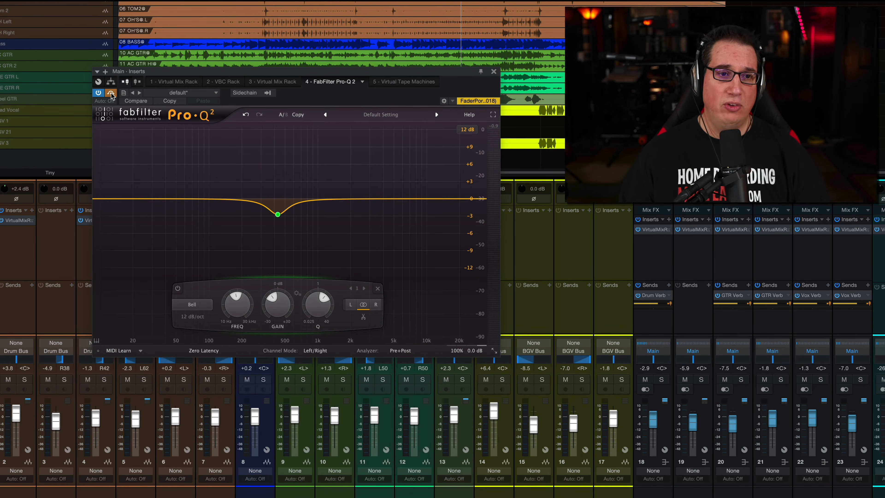
{"action": "key", "text": "space"}
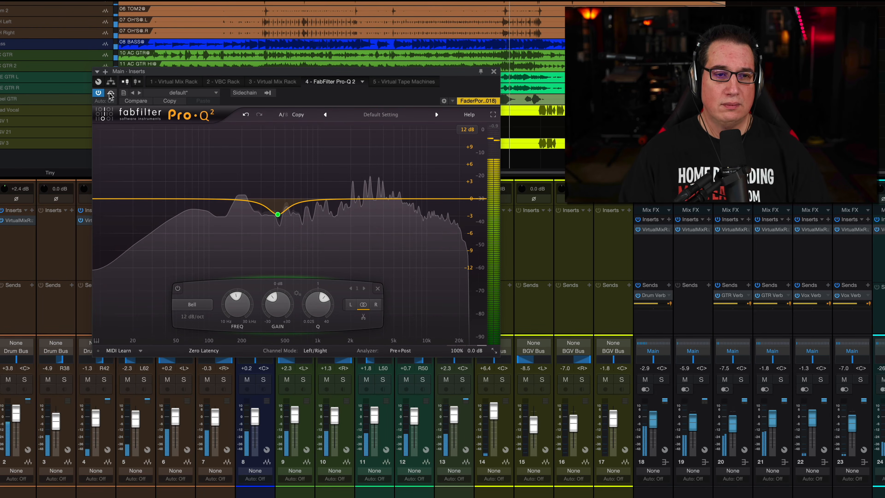
{"action": "left_click", "coordinate": [111, 94]}
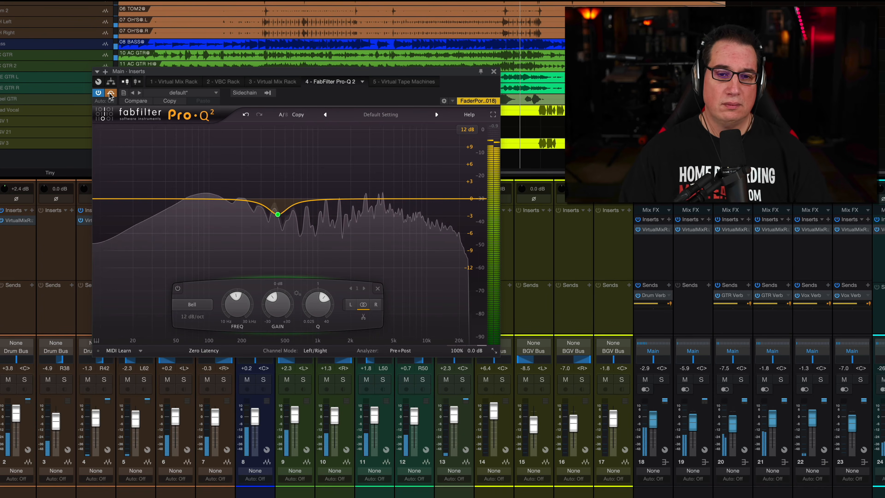
{"action": "left_click", "coordinate": [111, 93]}
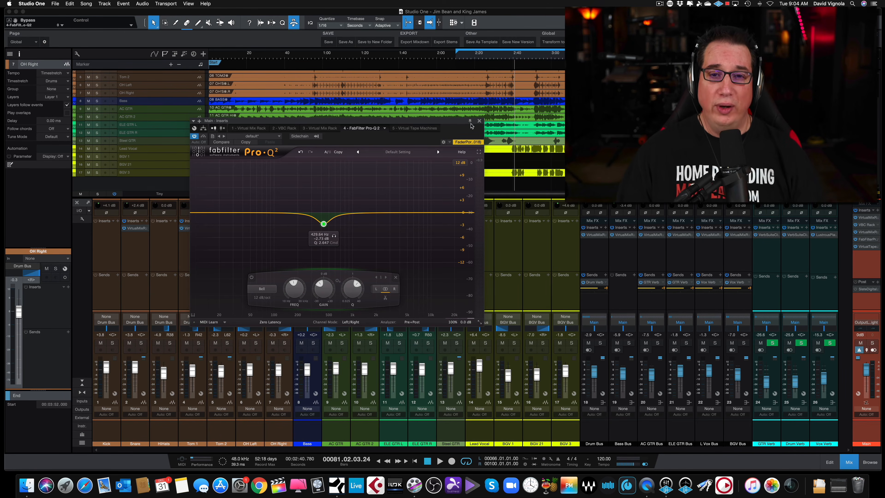
{"action": "left_click", "coordinate": [479, 121]}
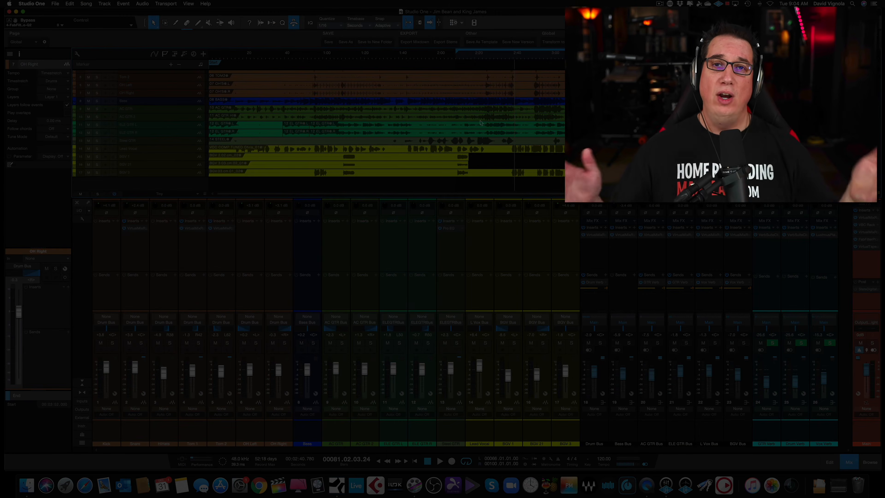